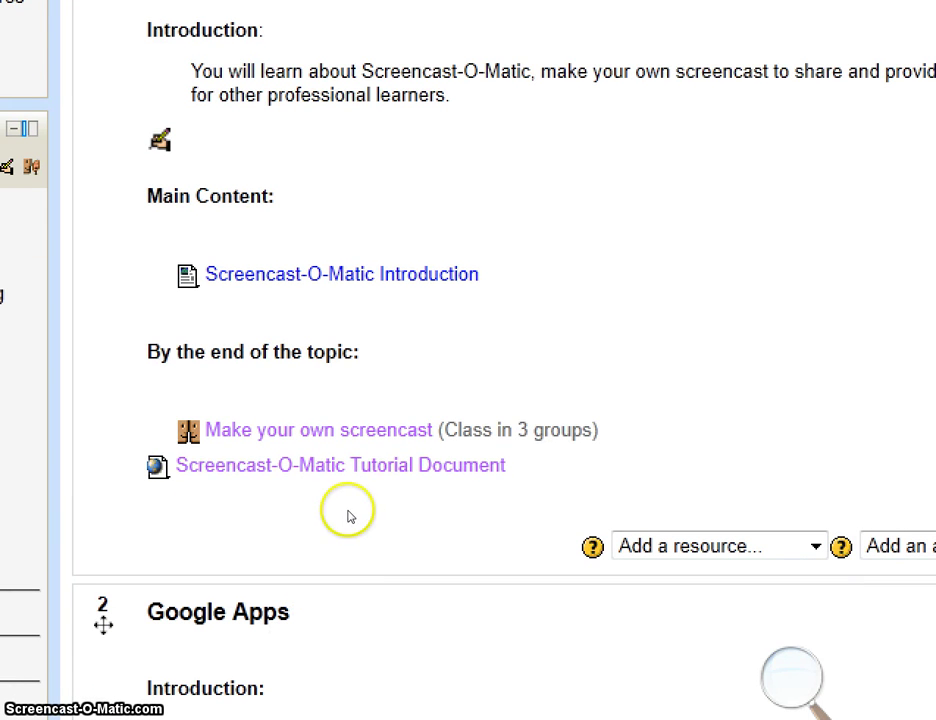
# Indent Screencast-O-Matic Tutorial Document one level and move it under Main Content, directly above Screencast-O-Matic Introduction
pyautogui.click(257, 507)
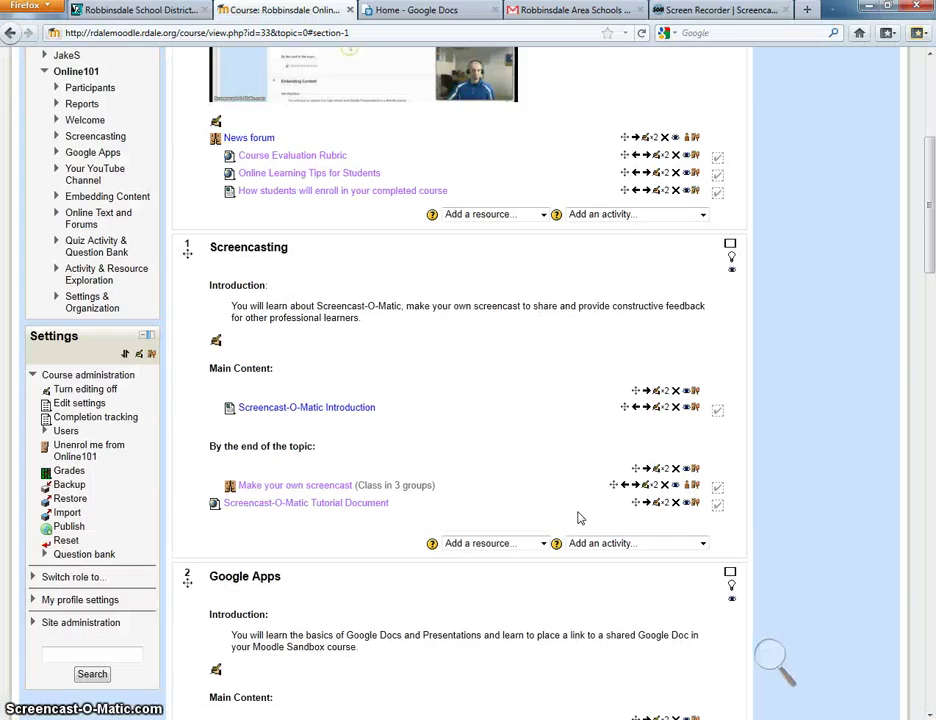
pyautogui.click(648, 506)
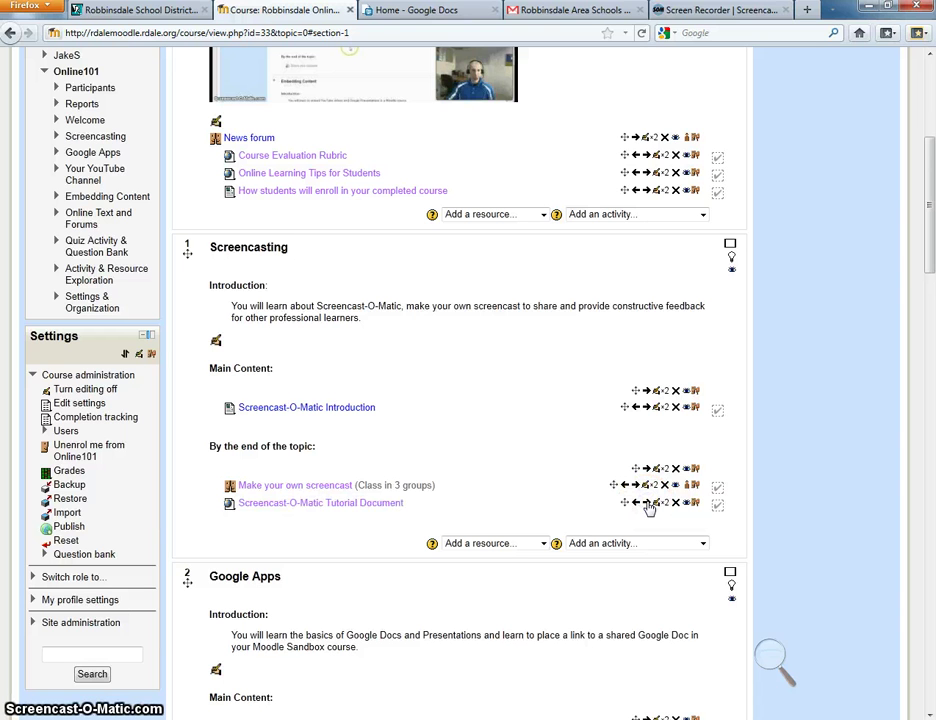
pyautogui.click(648, 504)
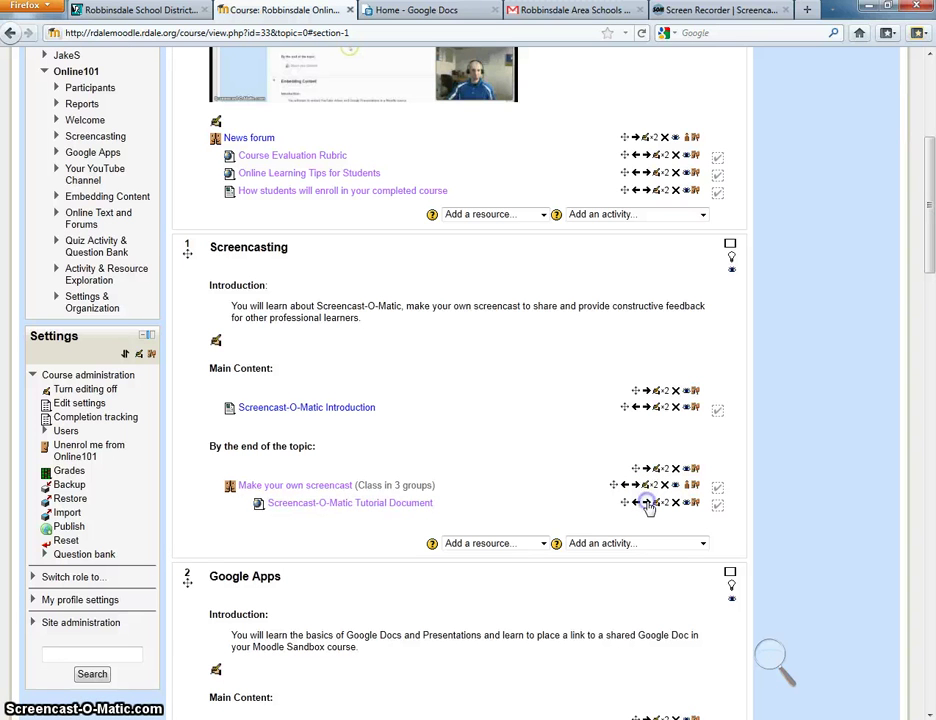
pyautogui.click(635, 505)
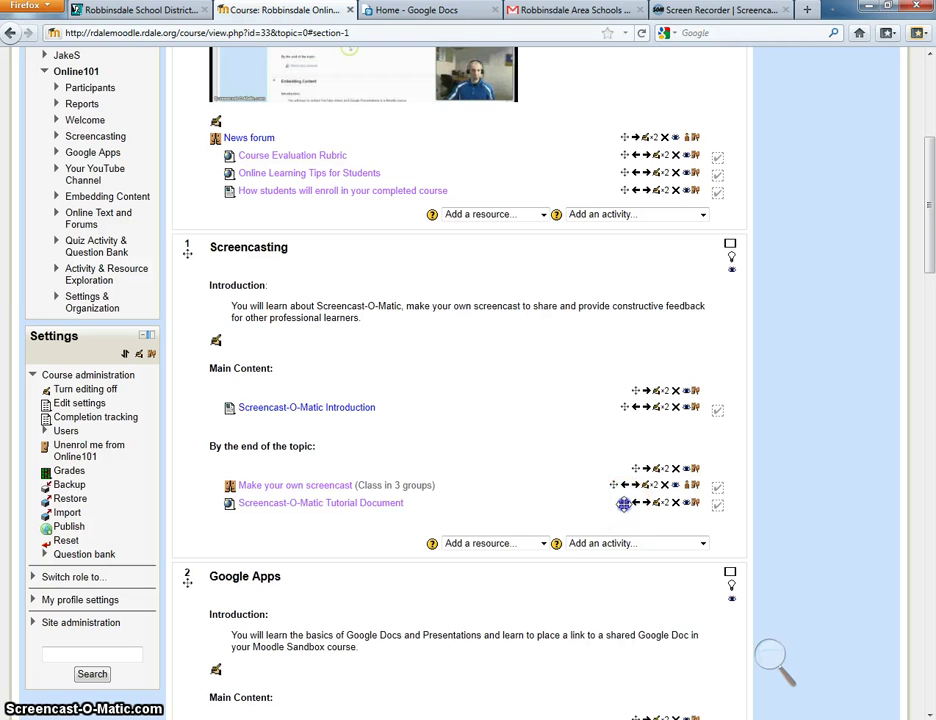
pyautogui.moveTo(623, 503); pyautogui.dragTo(622, 467)
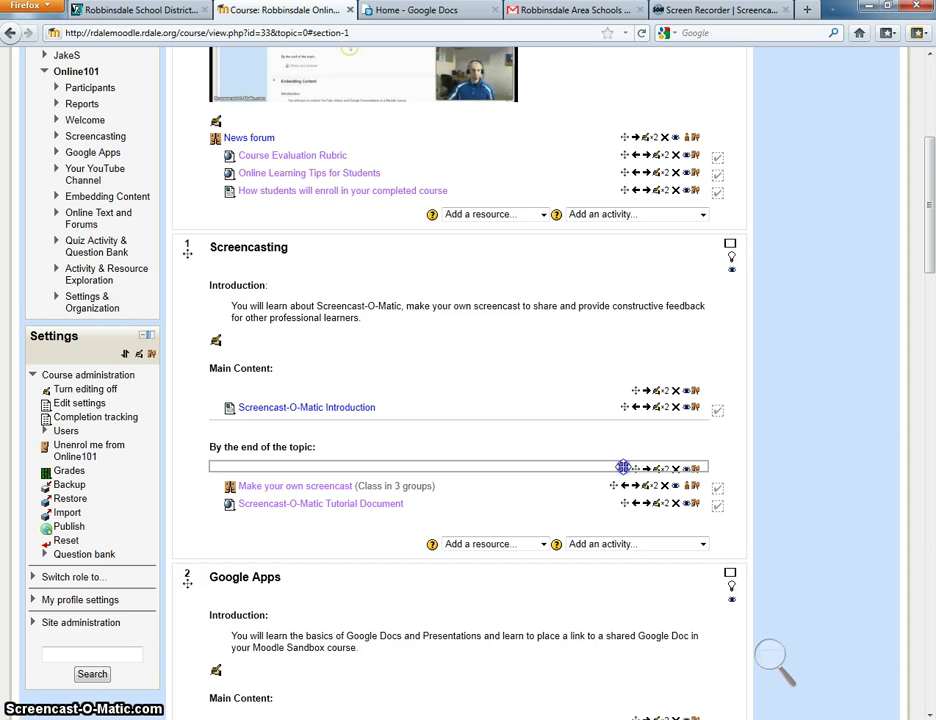
pyautogui.moveTo(622, 456); pyautogui.dragTo(619, 404)
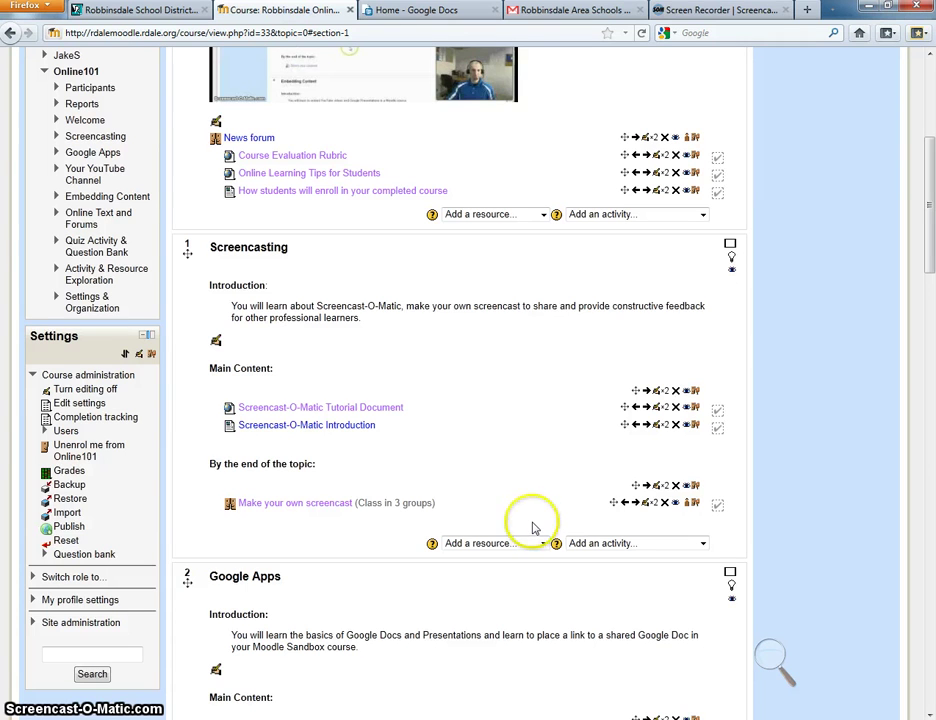
# Duplicate the "By the end of the topic:" label in the Screencasting topic and delete one of the two copies
pyautogui.click(284, 463)
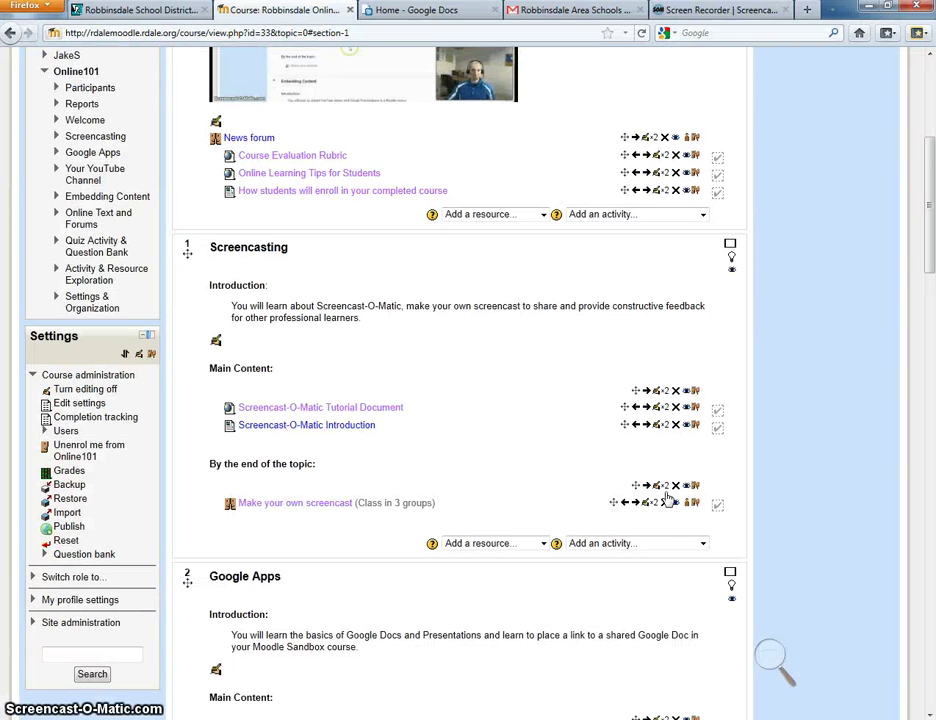
pyautogui.click(666, 495)
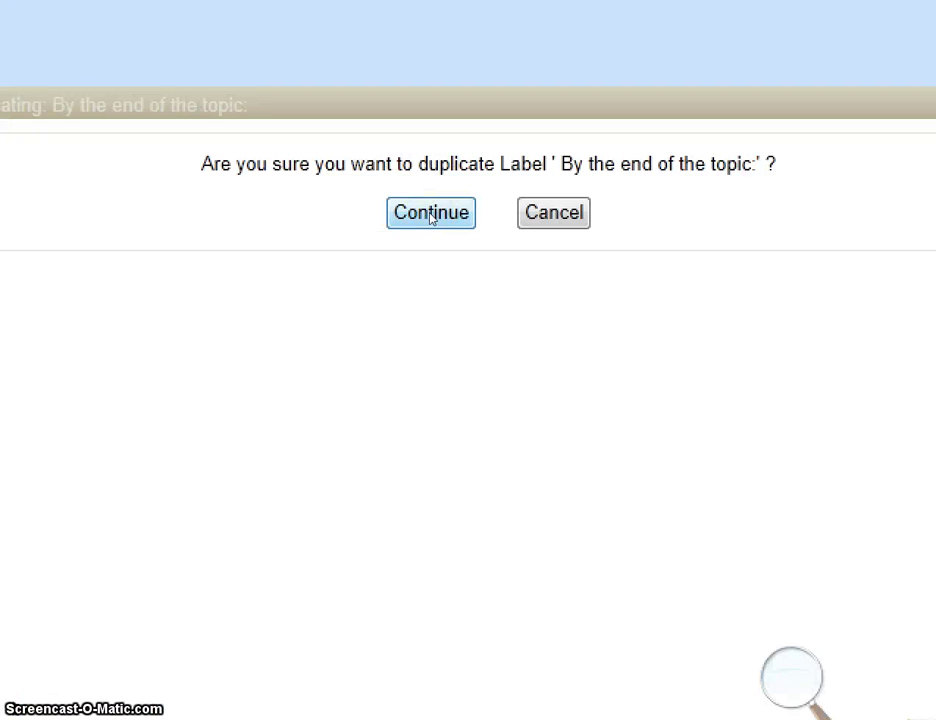
pyautogui.click(430, 215)
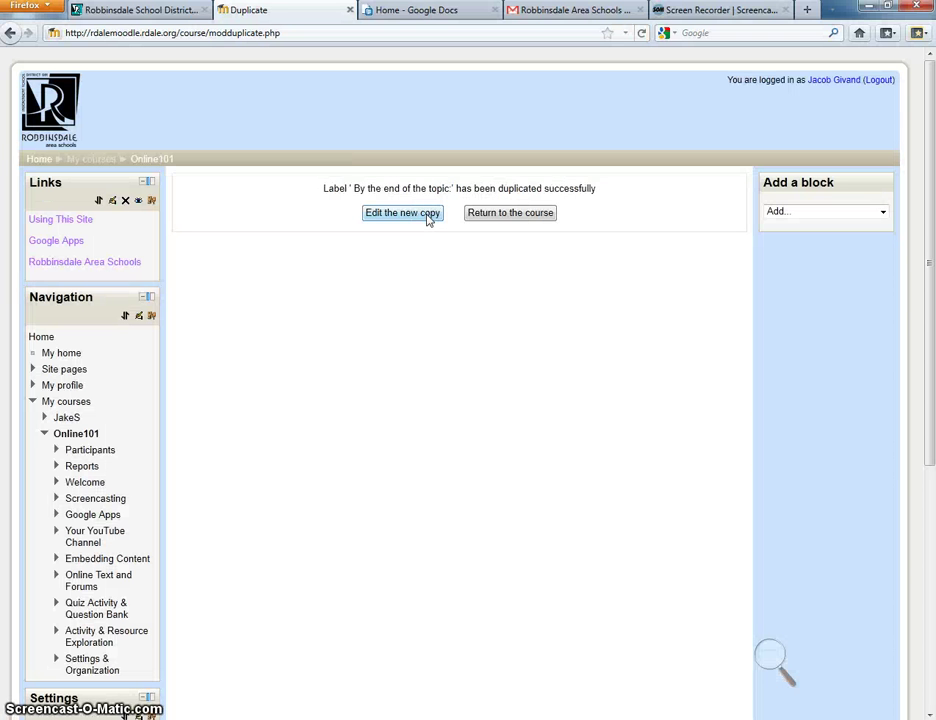
pyautogui.click(476, 216)
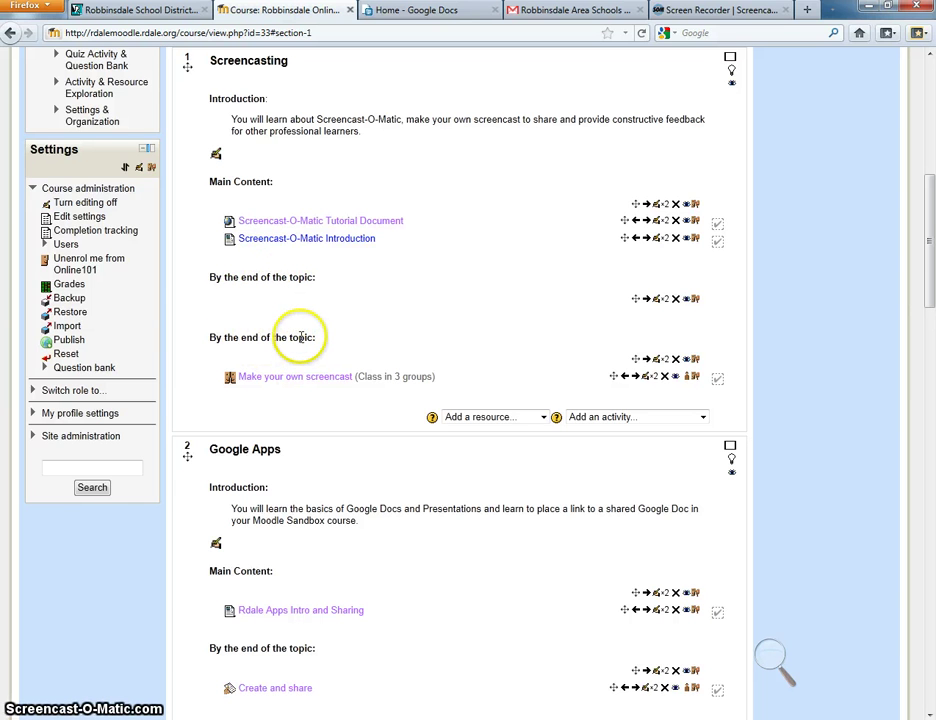
pyautogui.click(676, 360)
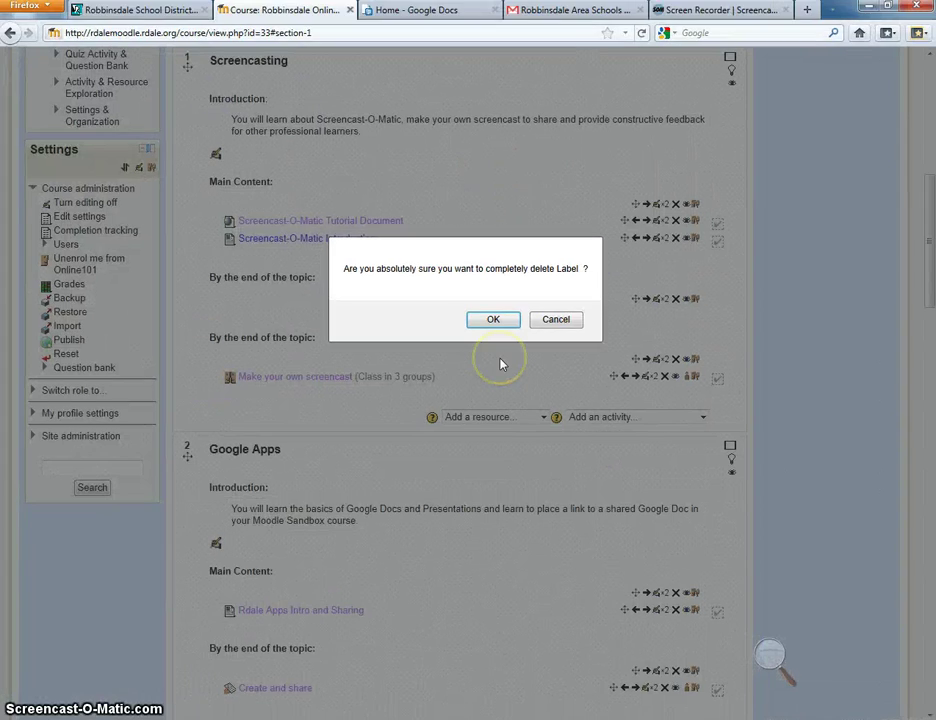
pyautogui.click(500, 320)
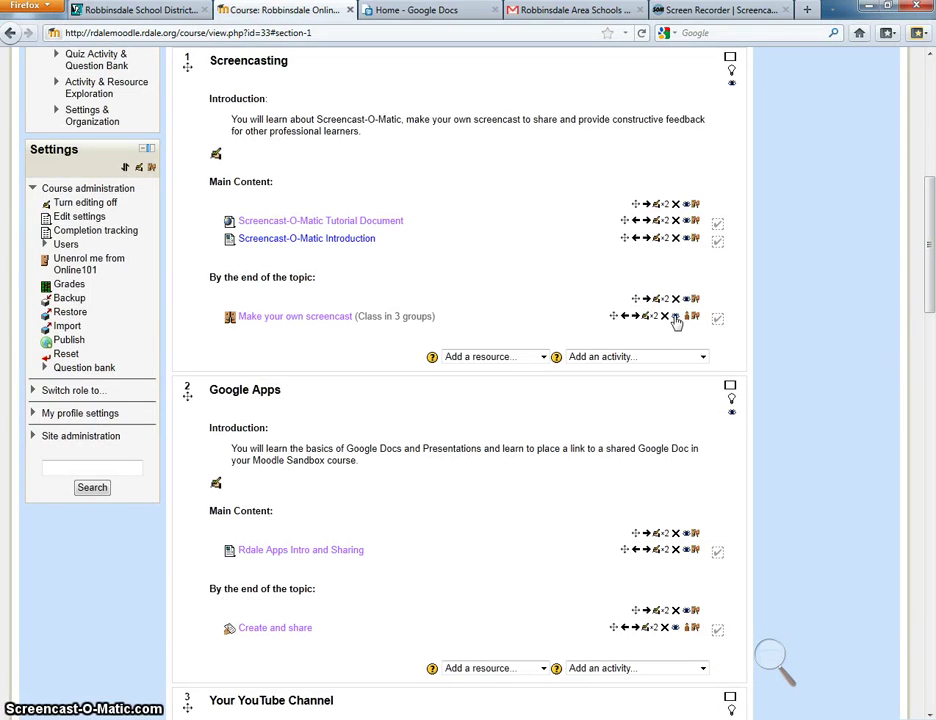
# Hide the "Make your own screencast" activity and check the Screencasting topic in the Professional Learner role
pyautogui.click(675, 317)
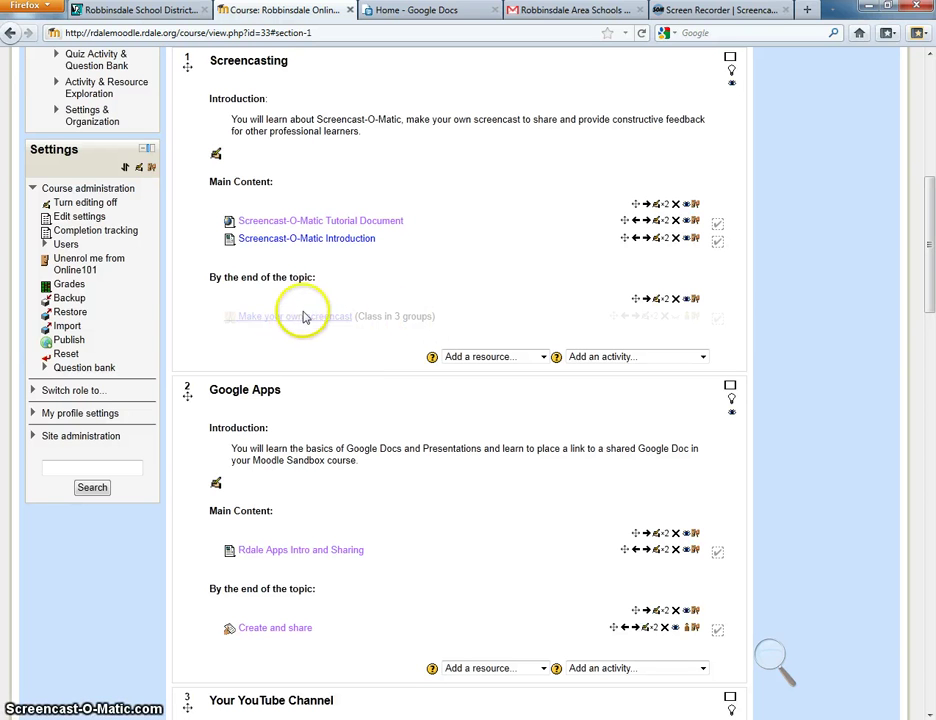
pyautogui.click(72, 392)
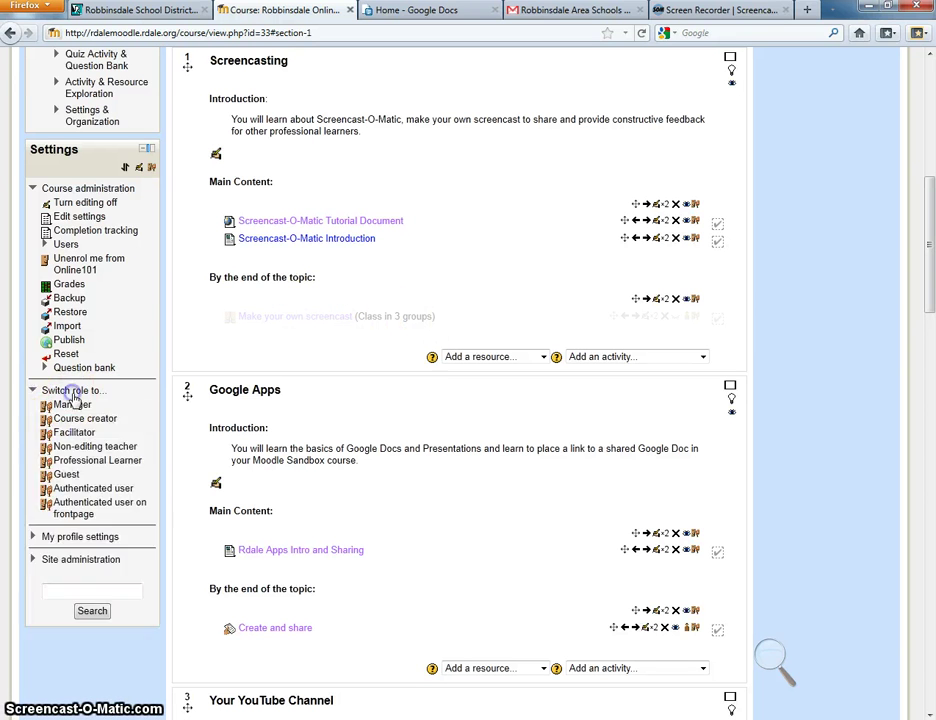
pyautogui.click(77, 460)
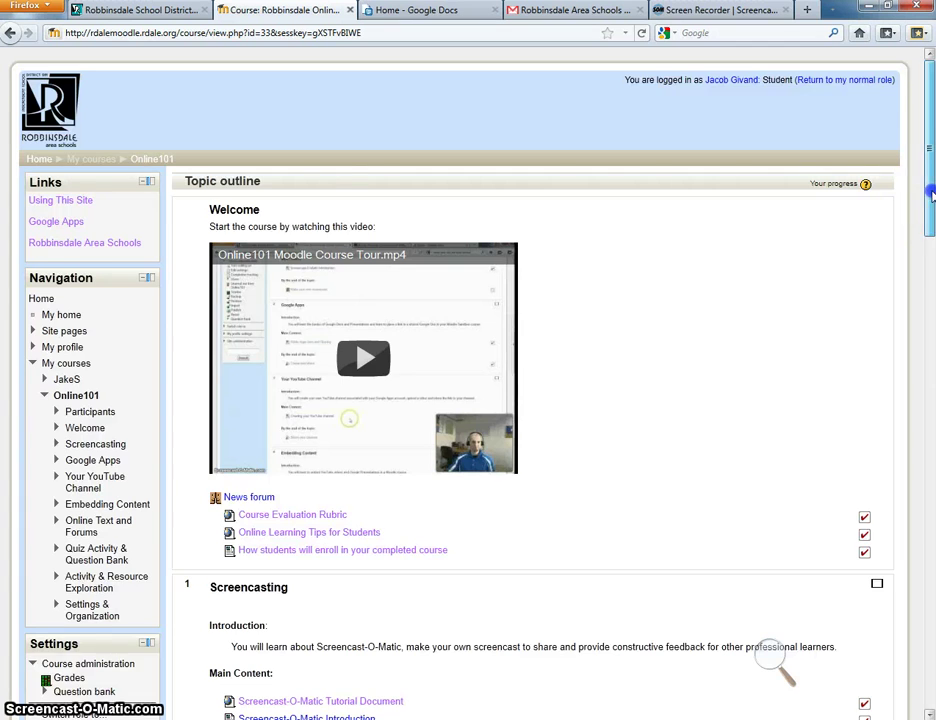
pyautogui.moveTo(926, 198); pyautogui.dragTo(932, 280)
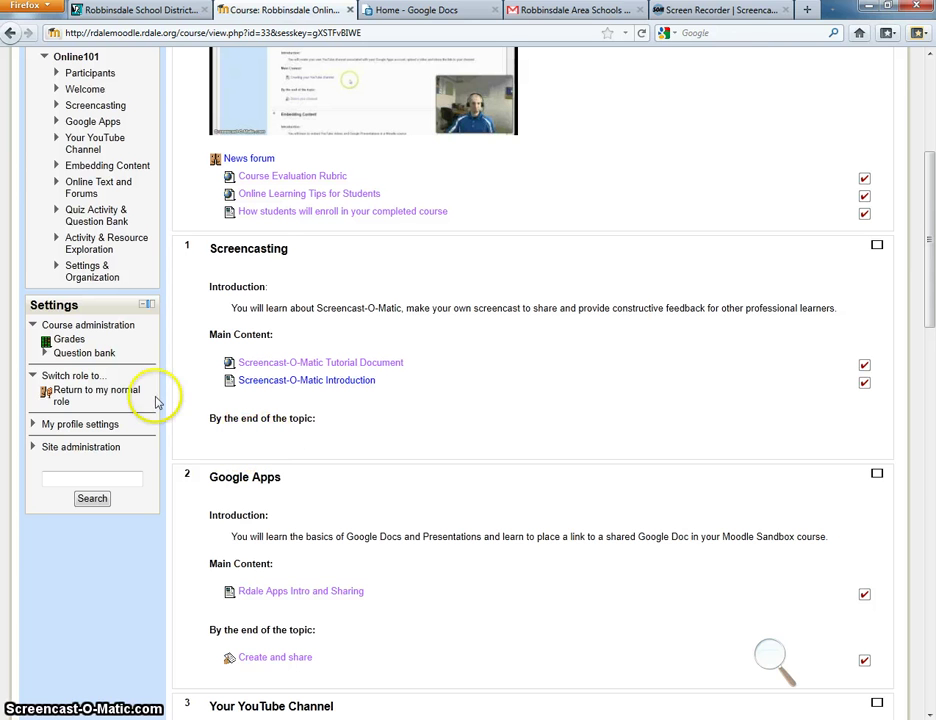
pyautogui.click(80, 390)
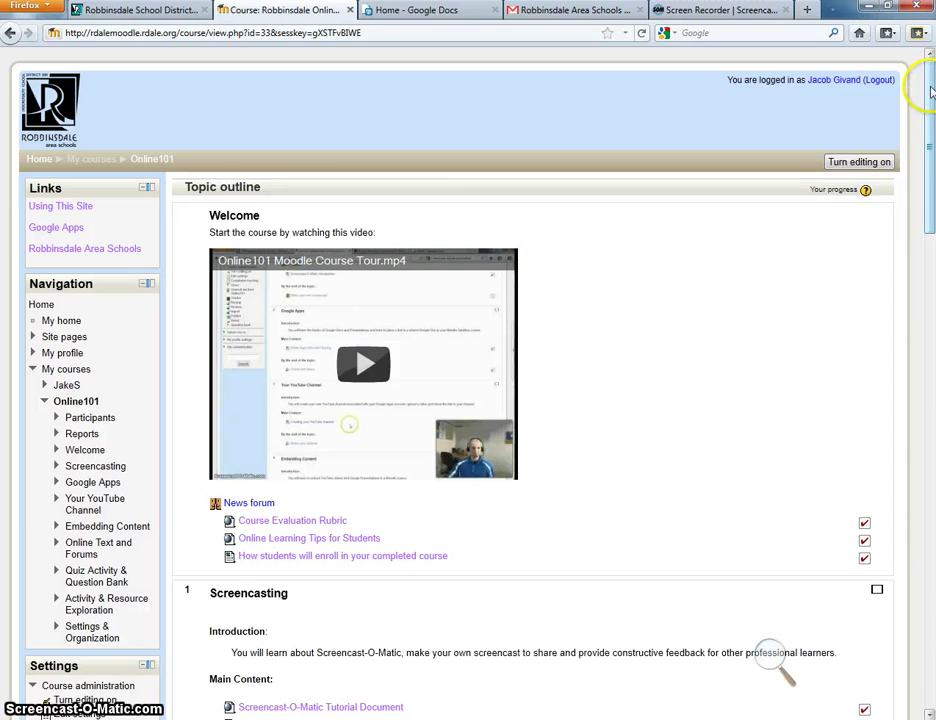
# Turn course editing on and make the "Make your own screencast" activity visible to students again
pyautogui.scroll(-8, 930, 90)
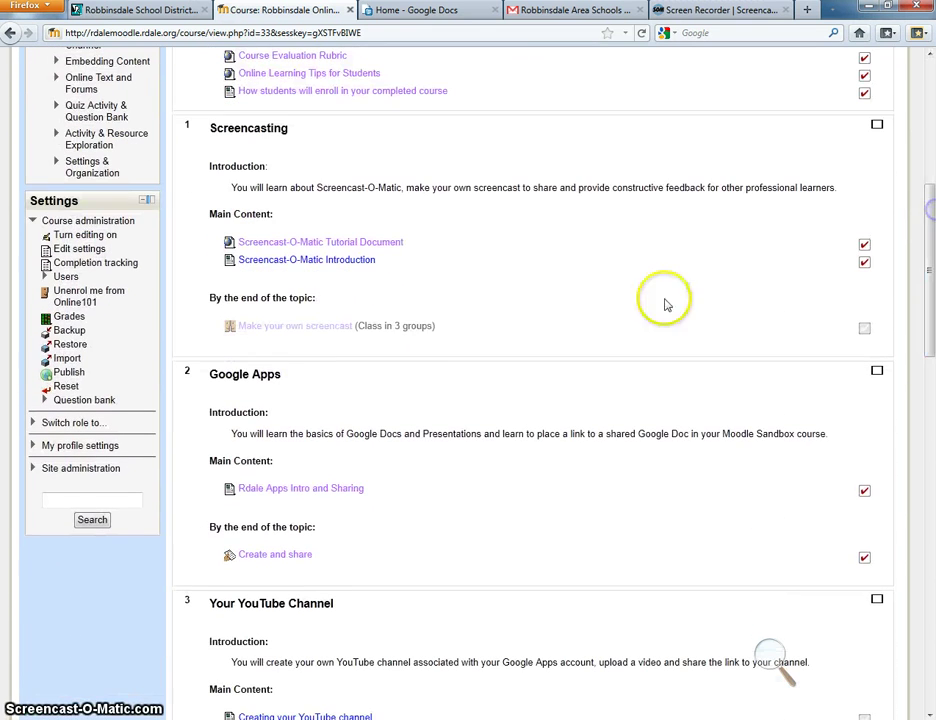
pyautogui.click(792, 326)
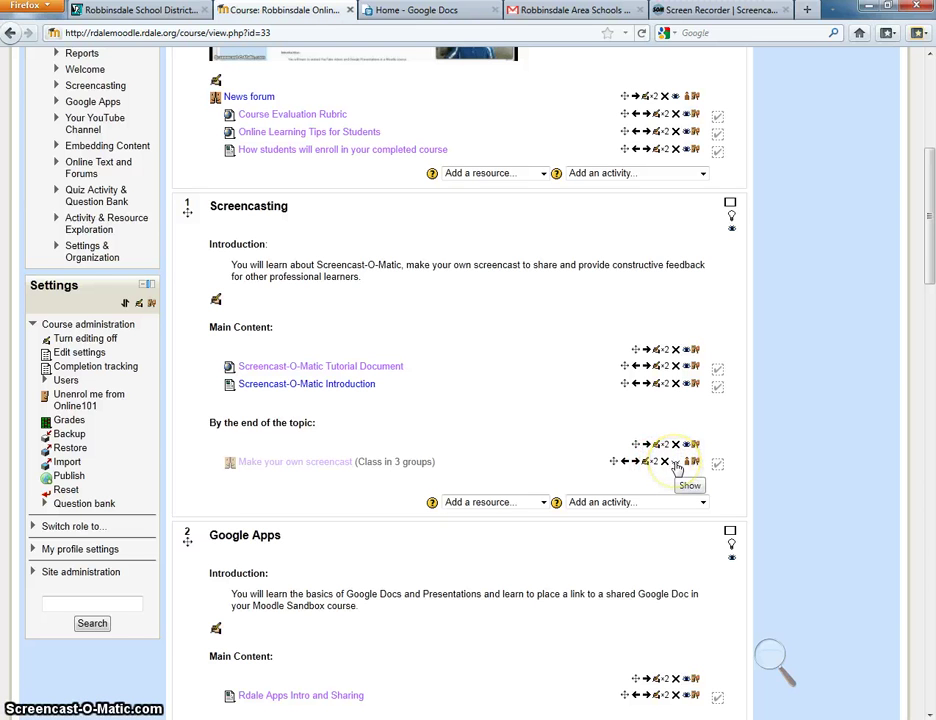
pyautogui.click(676, 464)
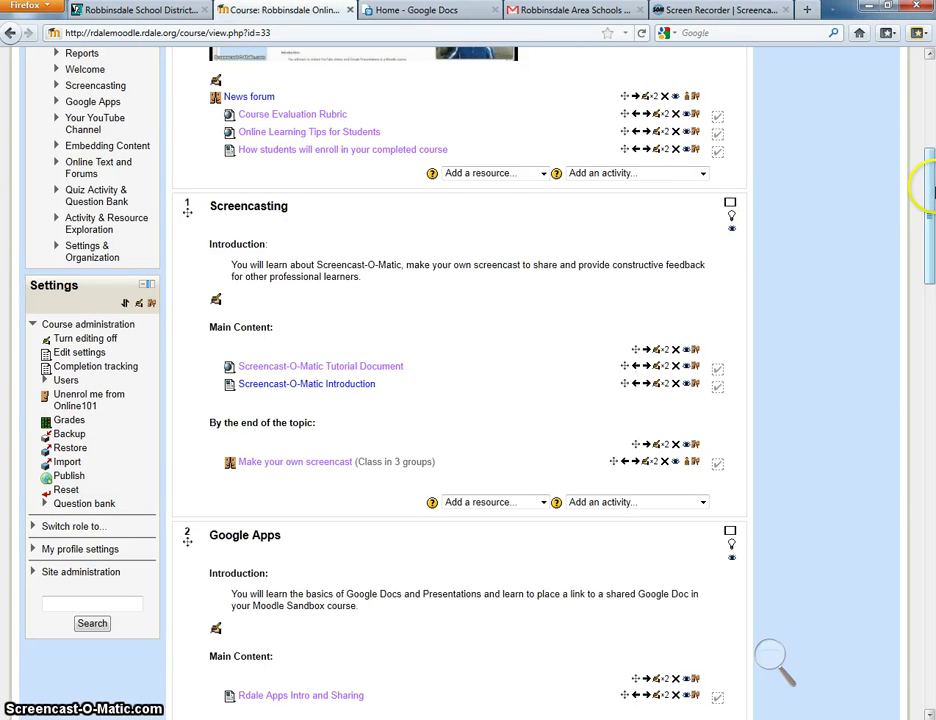
pyautogui.moveTo(930, 178)
pyautogui.mouseDown()
pyautogui.moveTo(925, 318)
pyautogui.moveTo(930, 178)
pyautogui.mouseUp()
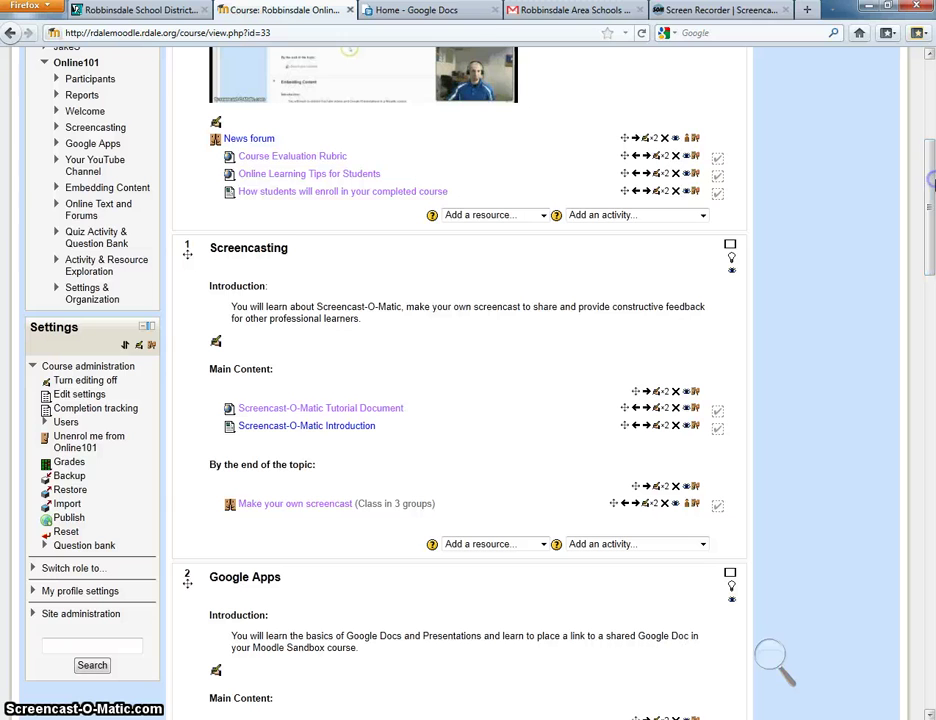
pyautogui.click(731, 259)
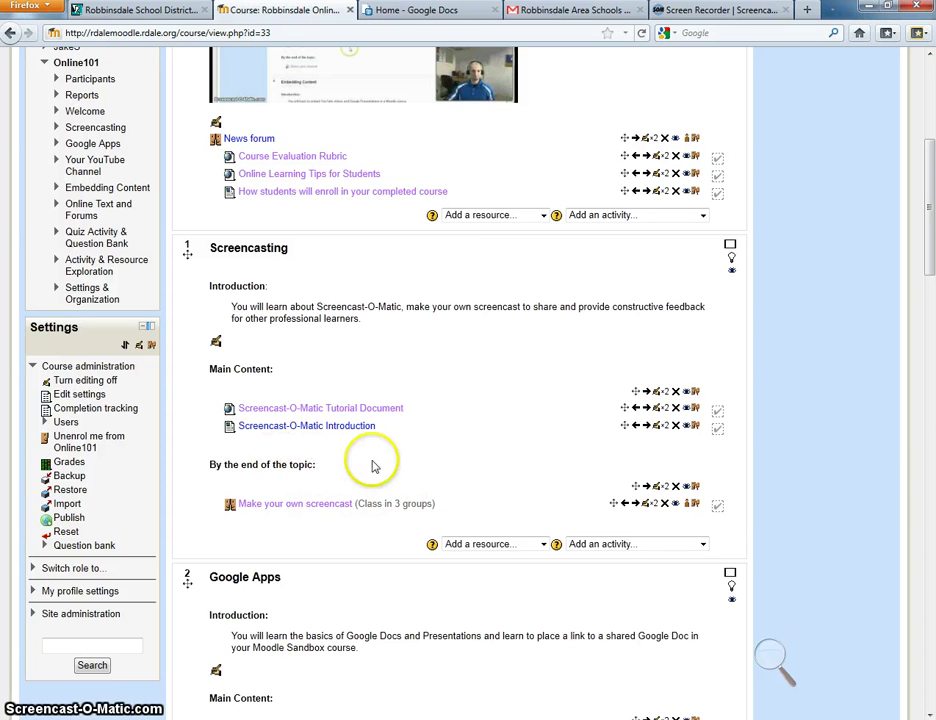
# Add a label resource to the Screencasting topic with the bold text "The Final Point" and save it
pyautogui.click(542, 546)
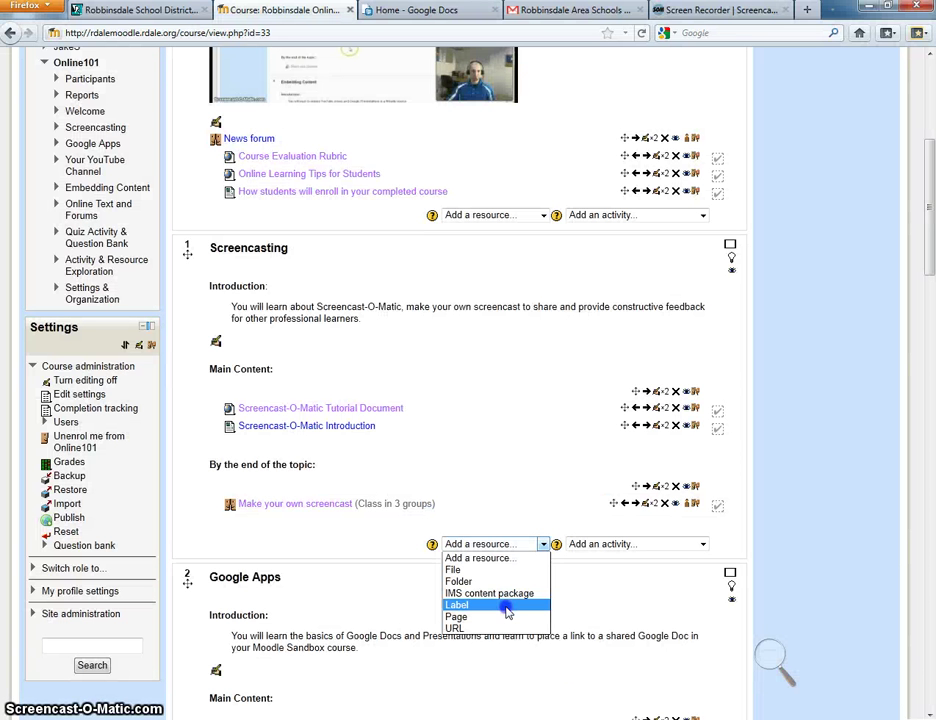
pyautogui.click(507, 608)
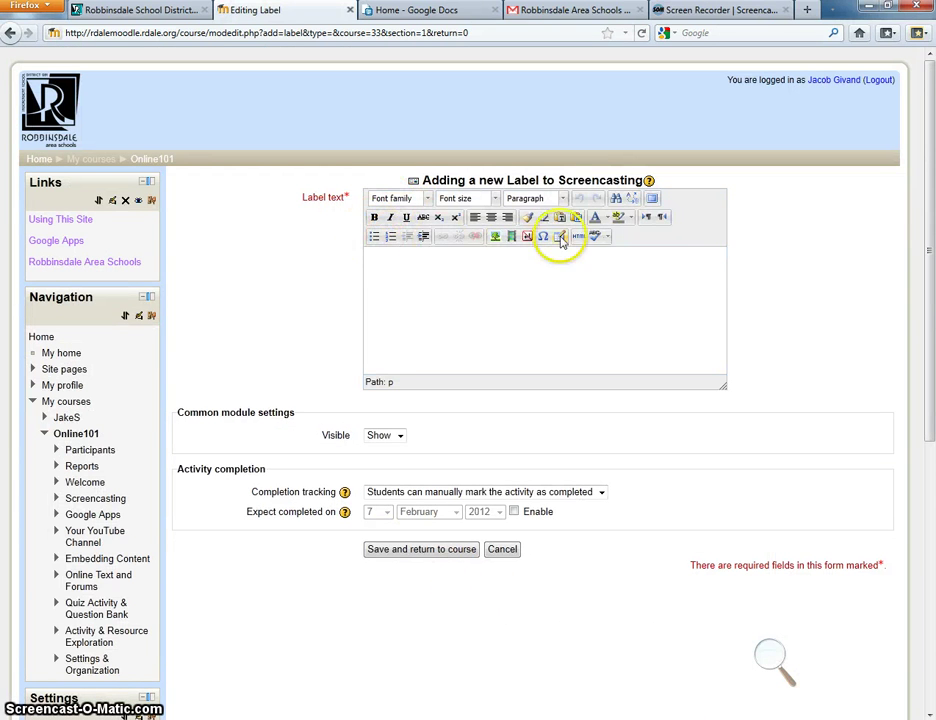
pyautogui.click(378, 262)
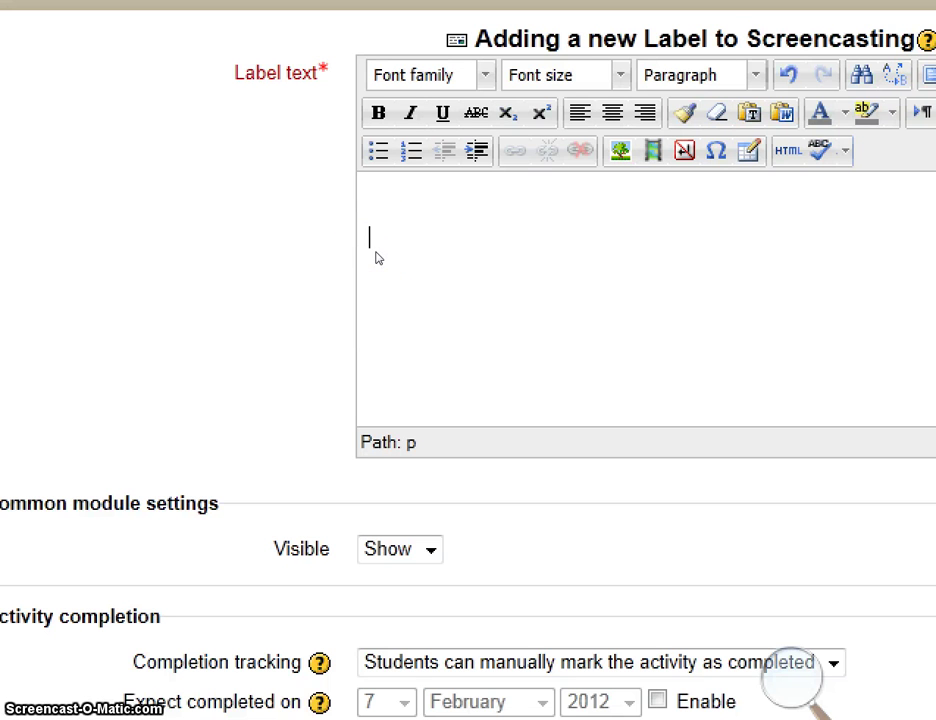
pyautogui.hotkey('ctrl', 'b')
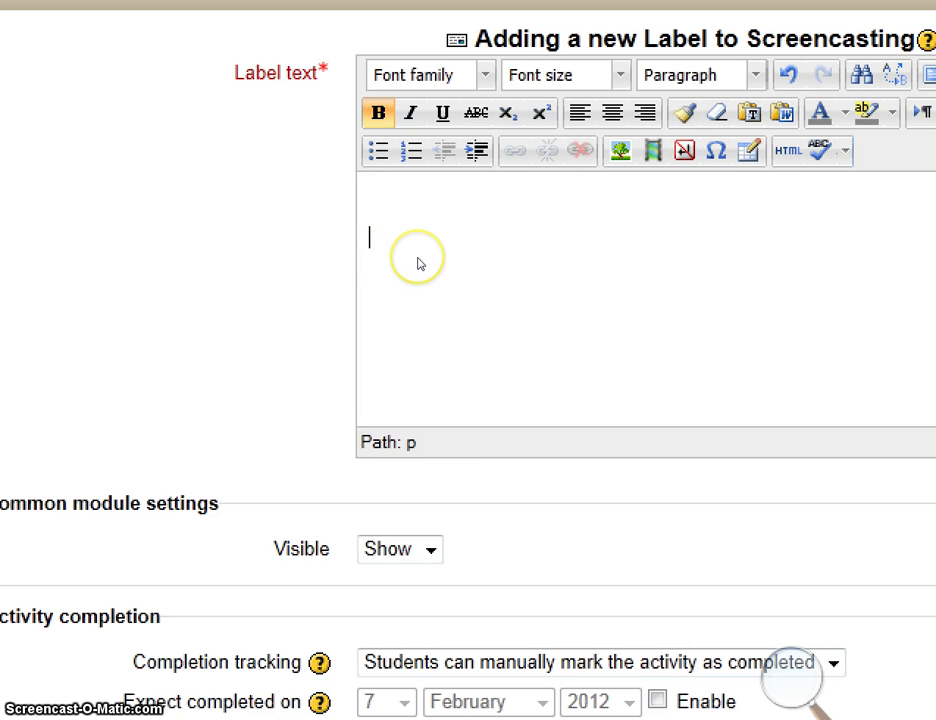
pyautogui.write('The Final Point')
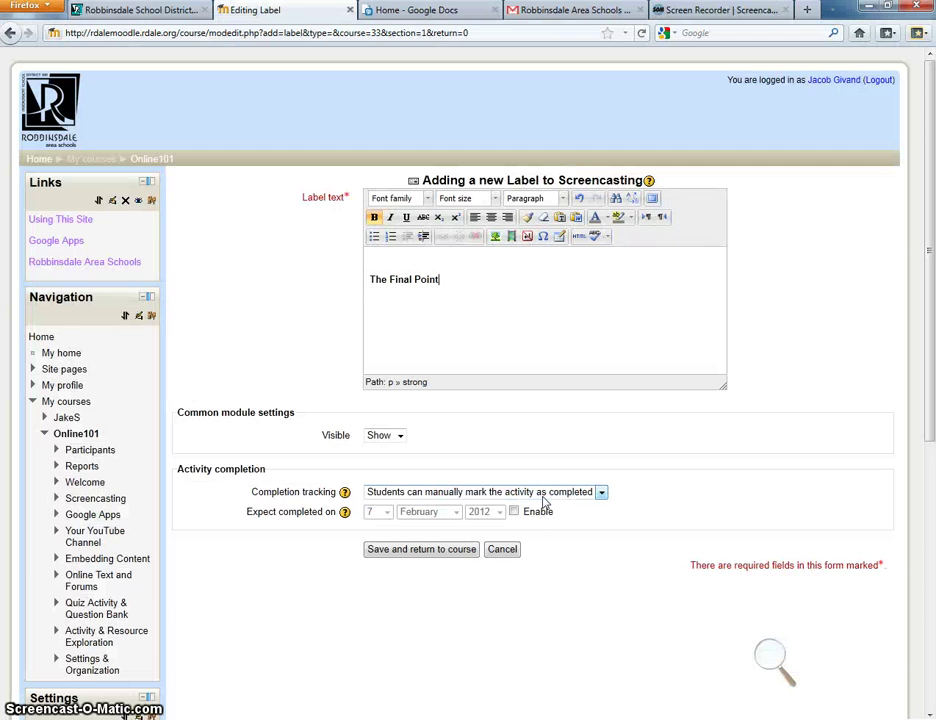
pyautogui.click(419, 557)
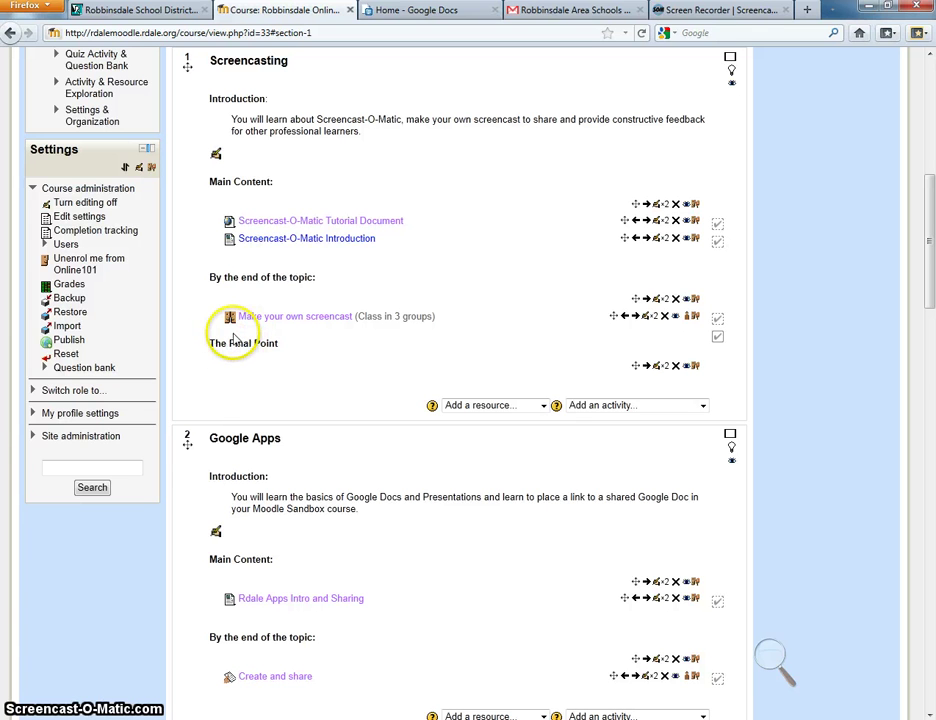
# Check how "The Final Point" label looks in the Professional Learner role and return to the normal role
pyautogui.click(60, 390)
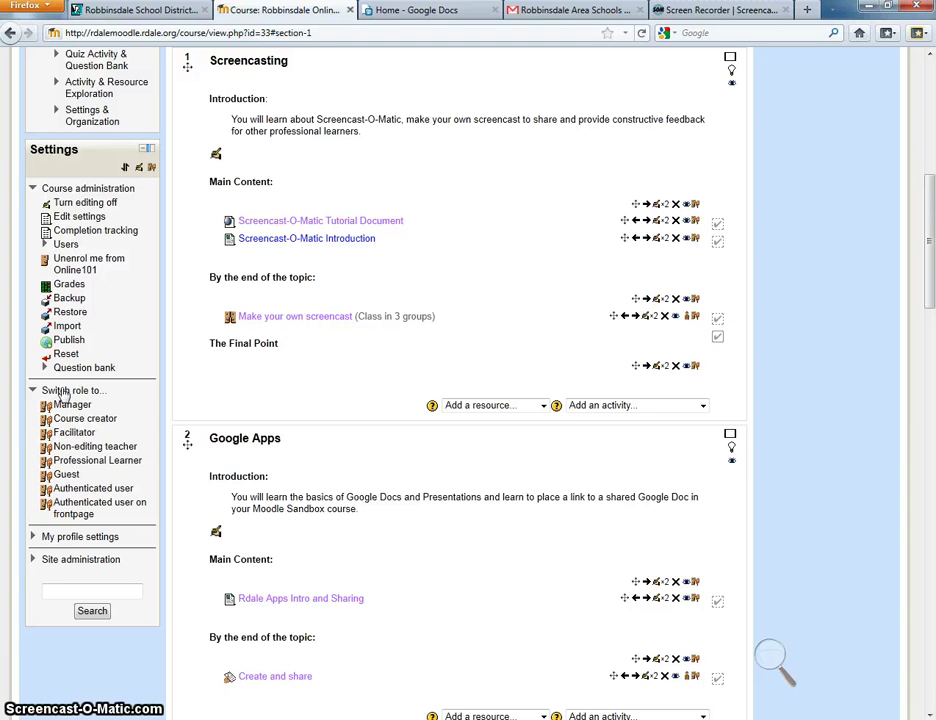
pyautogui.click(80, 462)
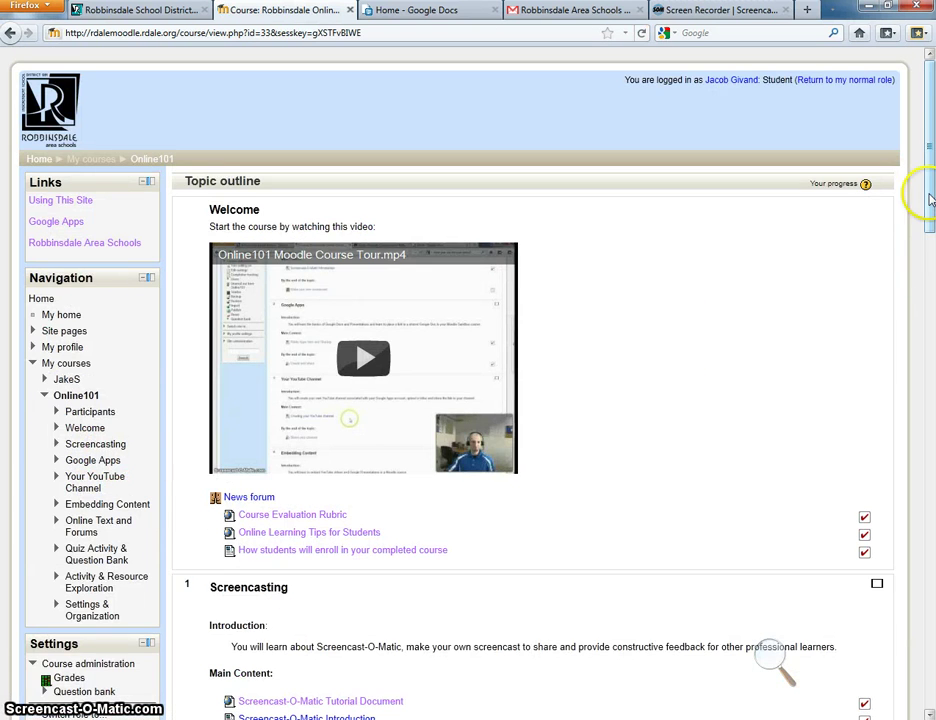
pyautogui.moveTo(930, 200); pyautogui.dragTo(930, 340)
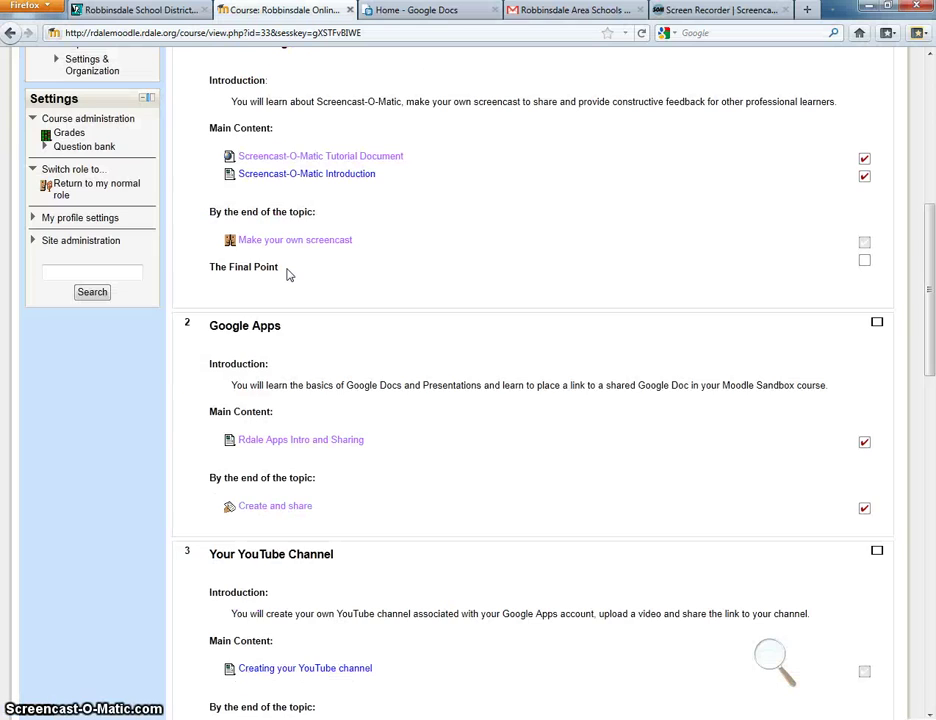
pyautogui.scroll(6, 468, 226)
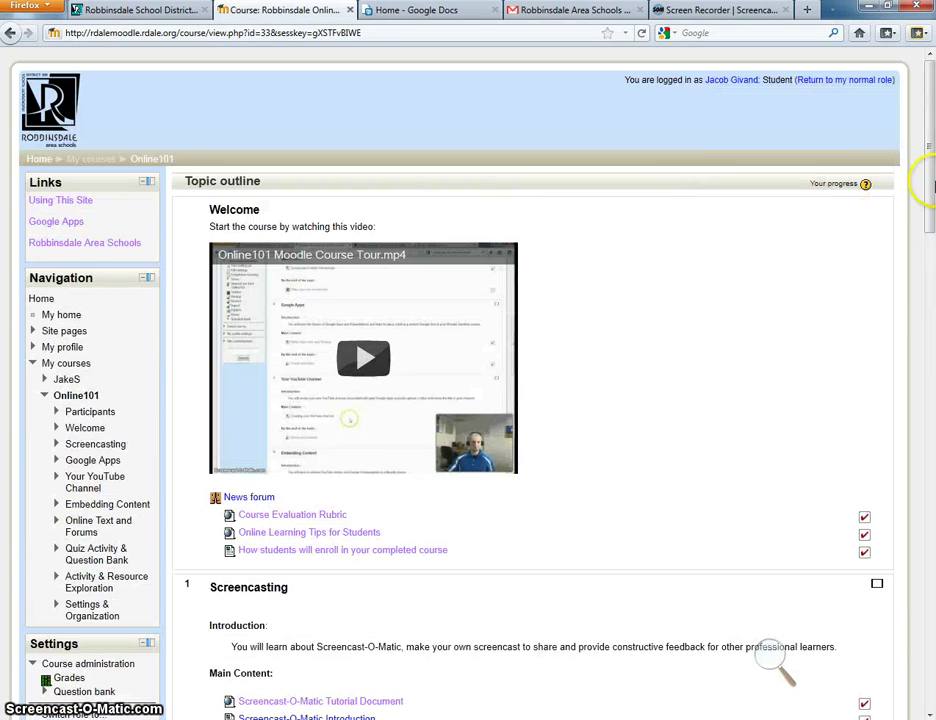
pyautogui.click(844, 82)
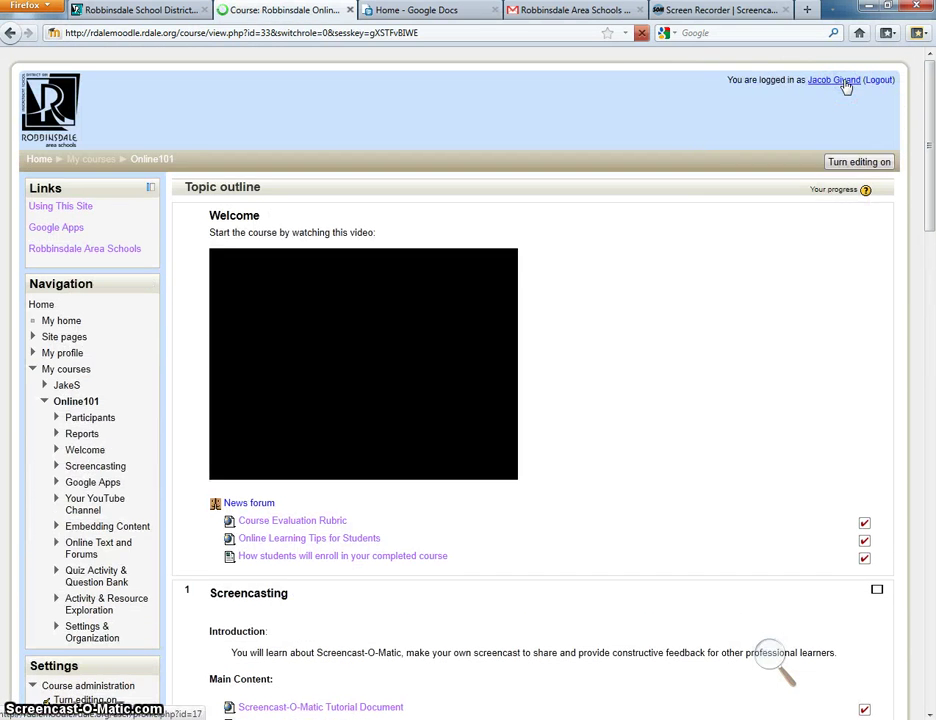
# Turn course editing on, indent "The Final Point" label several levels and shift it back to the margin
pyautogui.click(863, 161)
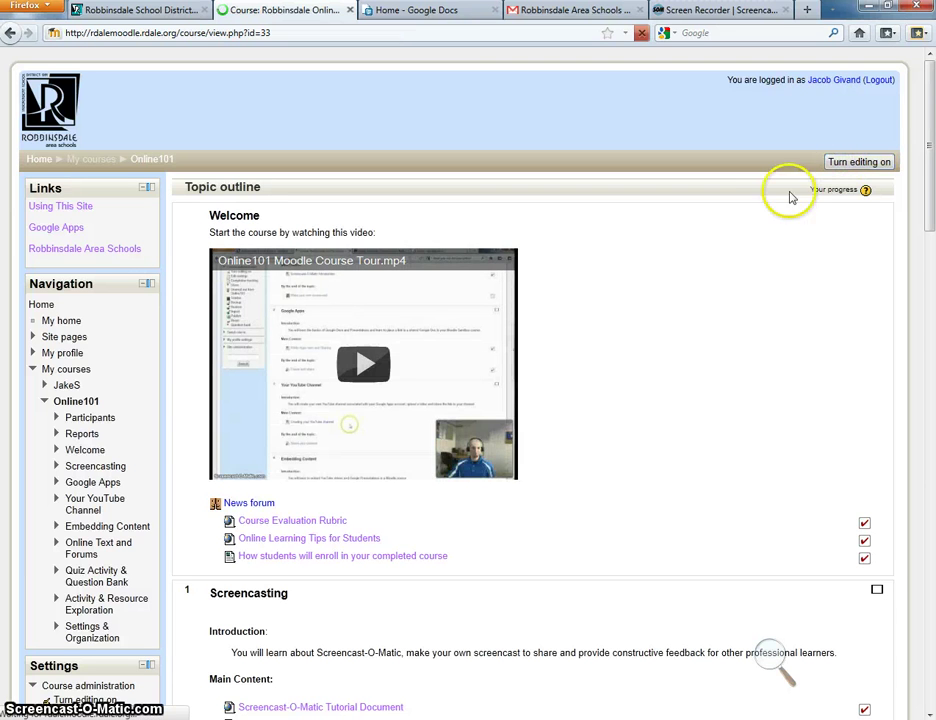
pyautogui.scroll(-8, 477, 528)
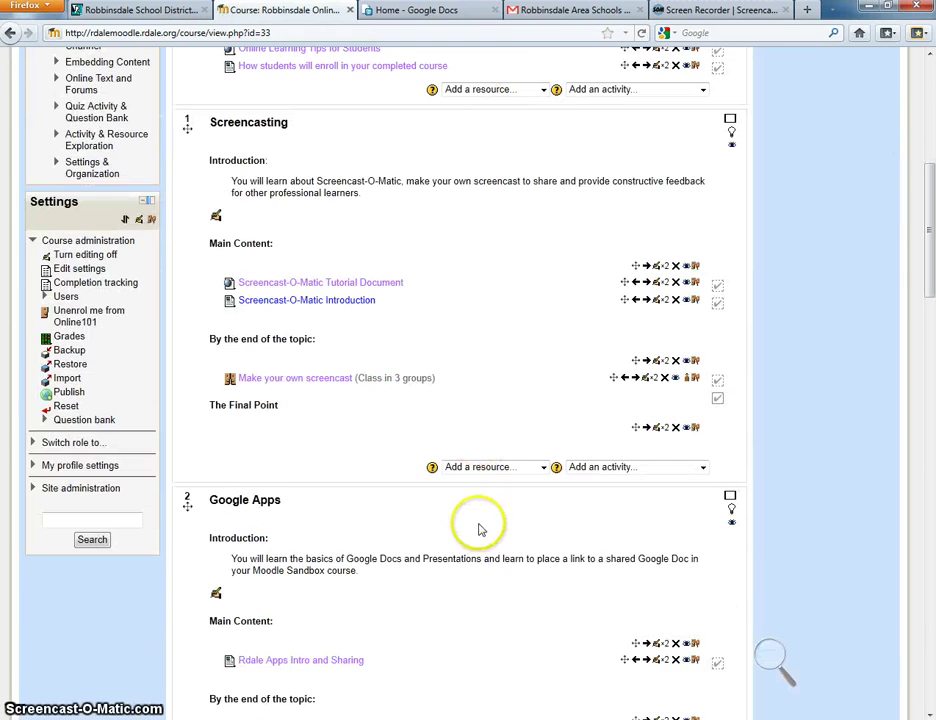
pyautogui.click(646, 428)
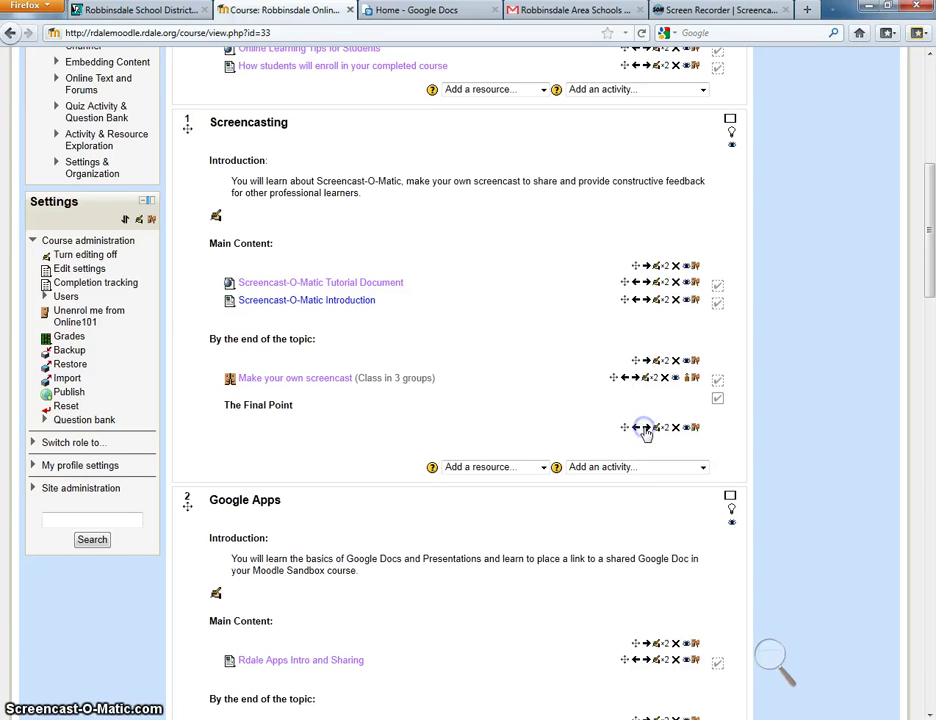
pyautogui.click(646, 428)
pyautogui.click(646, 428)
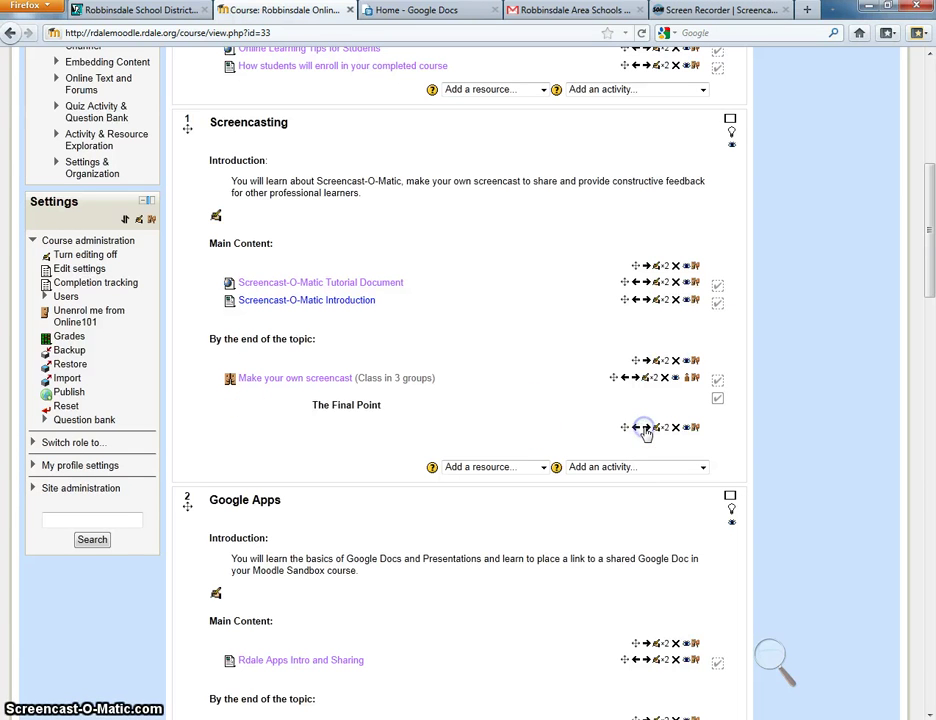
pyautogui.click(635, 428)
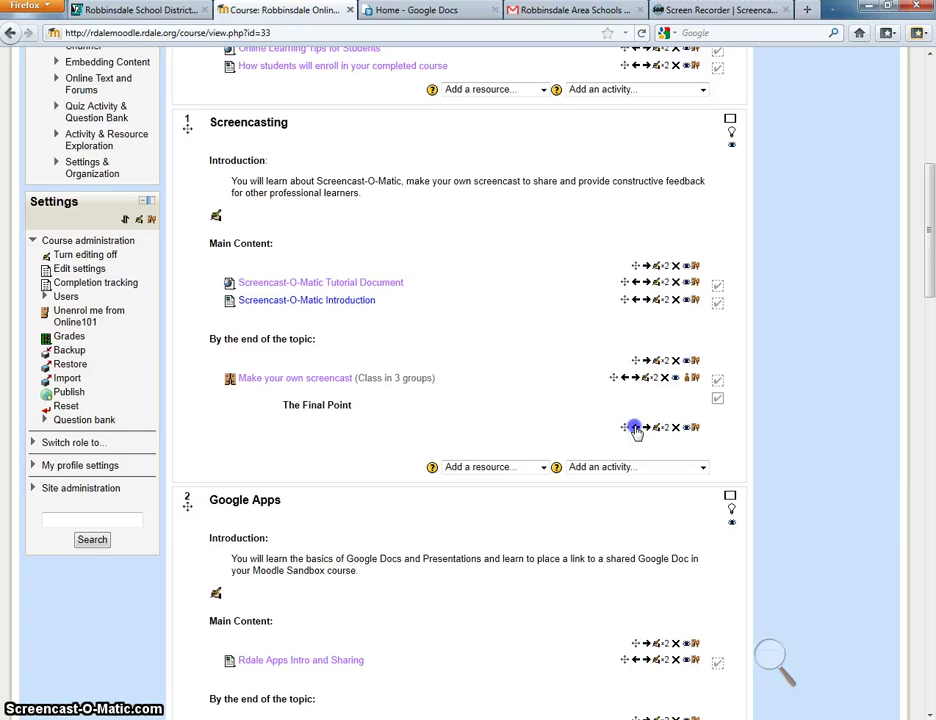
pyautogui.click(635, 428)
pyautogui.click(635, 428)
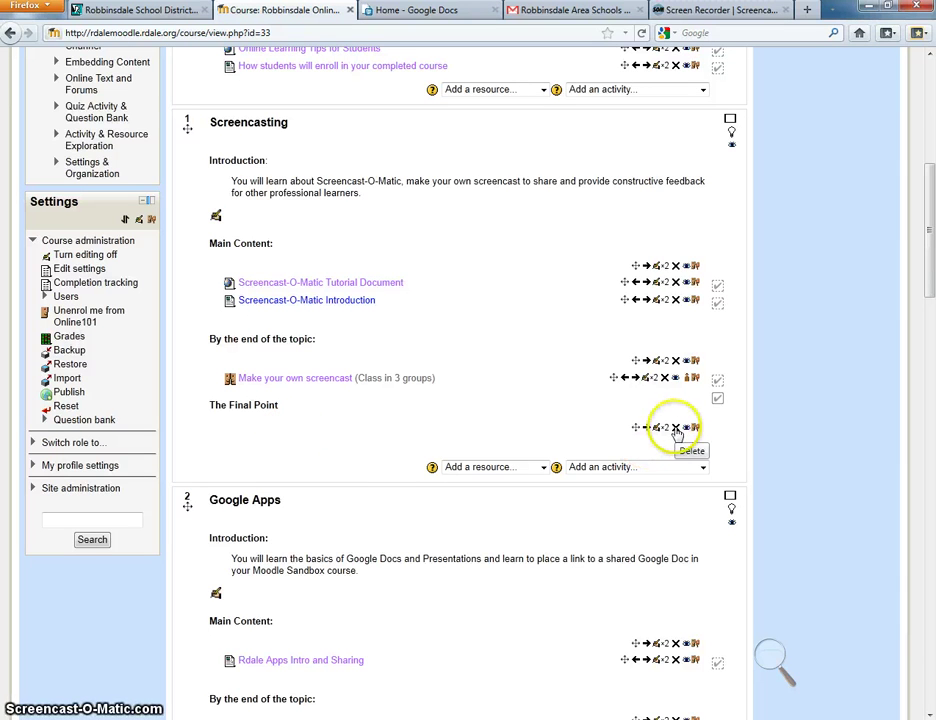
# Delete "The Final Point" label from the Screencasting topic
pyautogui.click(677, 432)
pyautogui.click(487, 320)
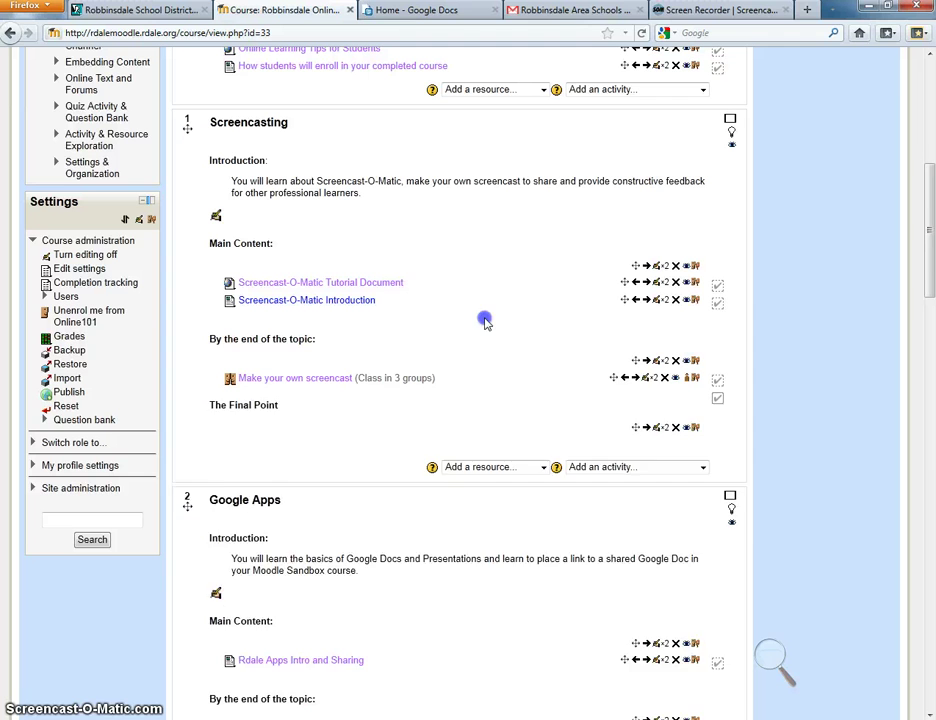